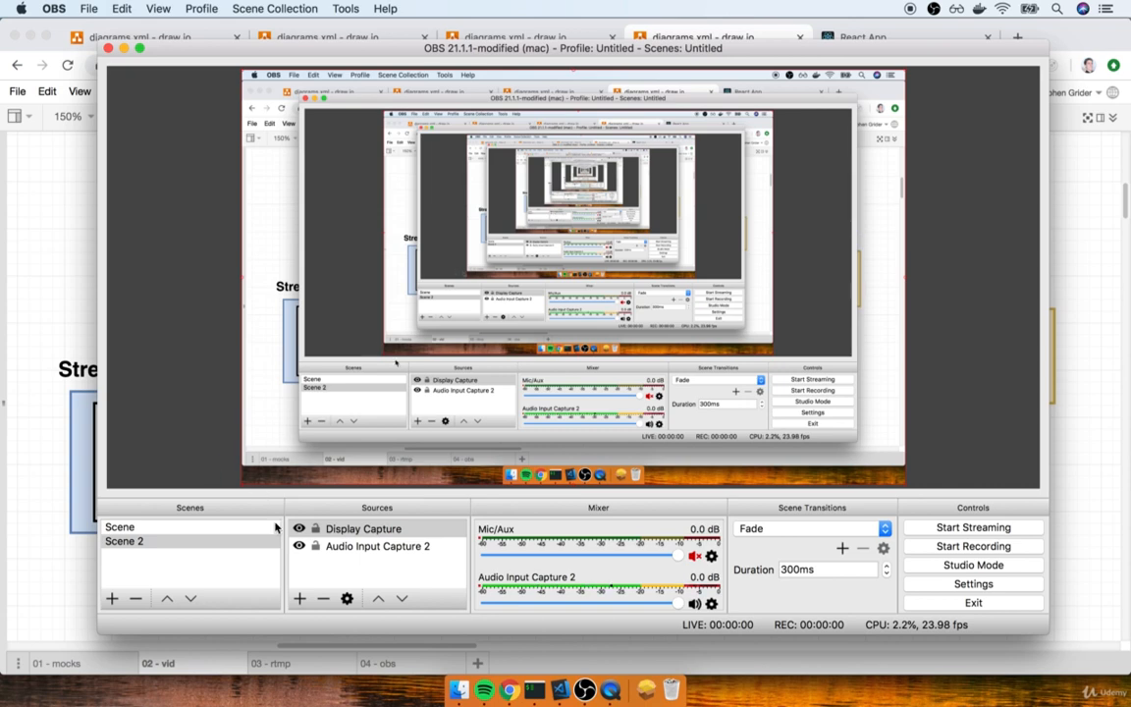
Create a new scene named "Streaming Scene"
{"action": "left_click", "coordinate": [194, 569]}
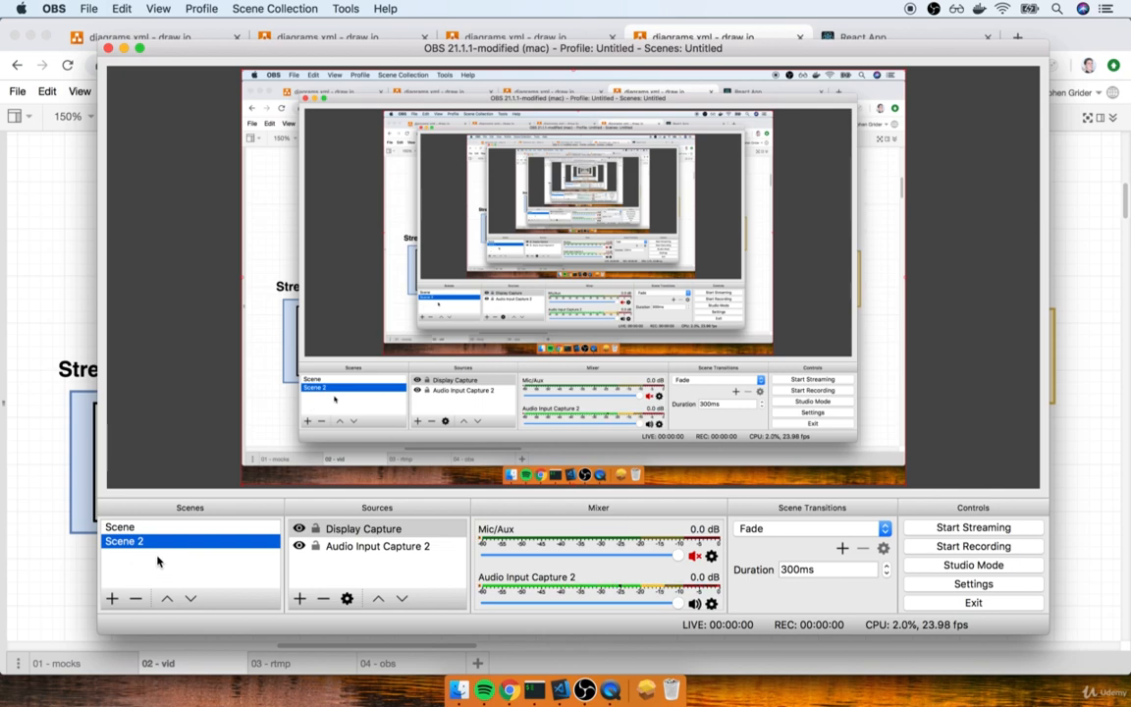
{"action": "left_click", "coordinate": [111, 599]}
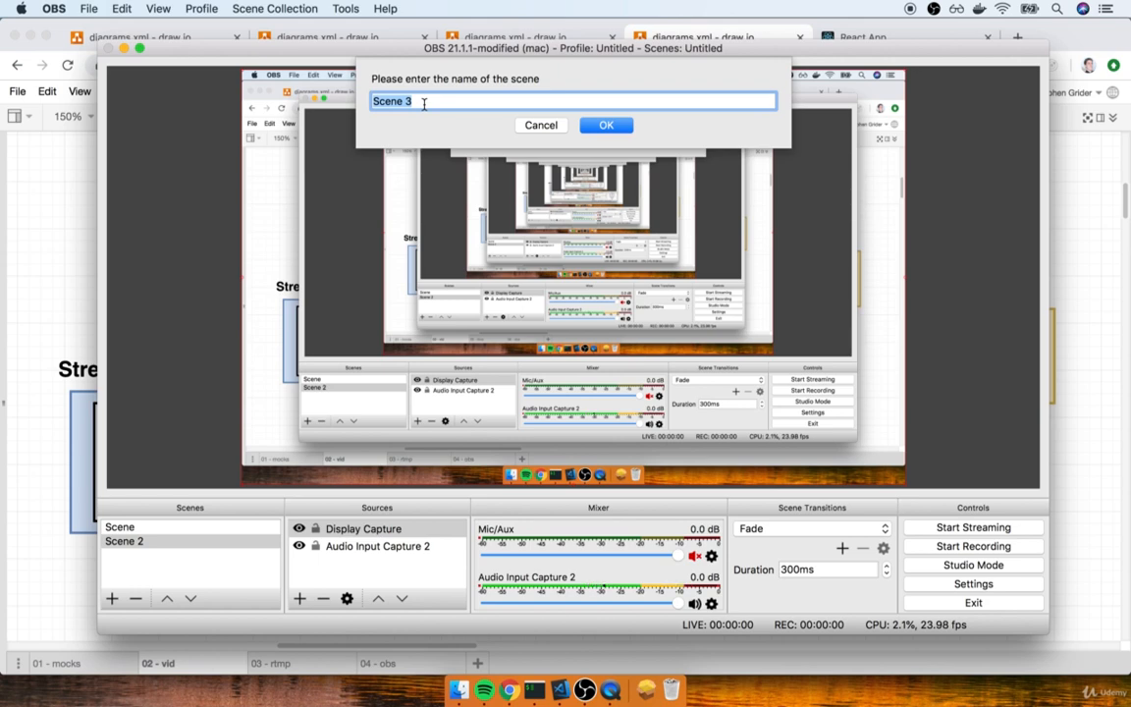
{"action": "type", "text": "Streaming Scene"}
{"action": "key", "text": "Return"}
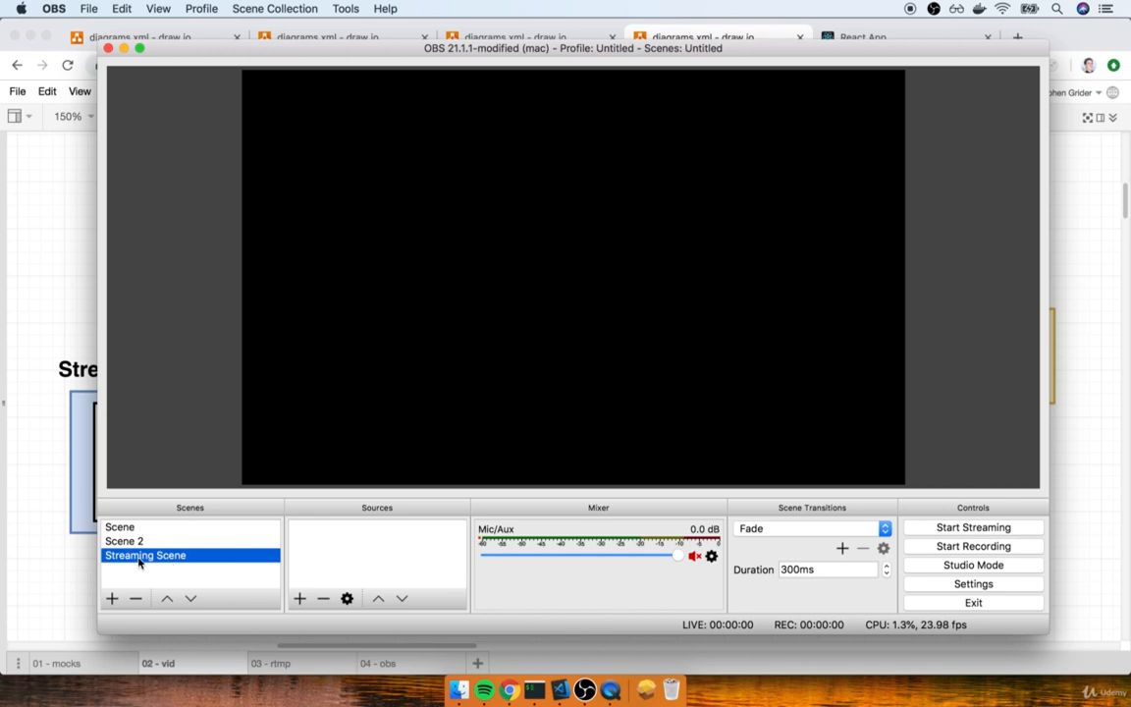
Add a new display capture source to Streaming Scene, capturing display 0 with the cursor shown and crop set to None
{"action": "left_click", "coordinate": [356, 541]}
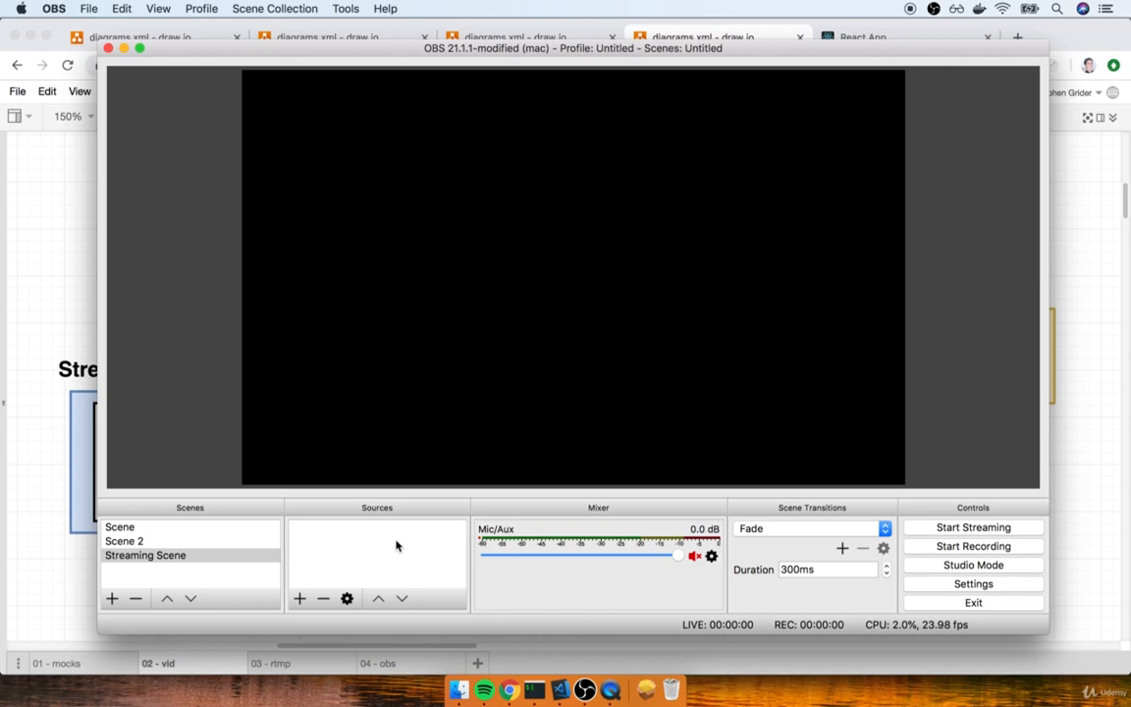
{"action": "left_click", "coordinate": [299, 598]}
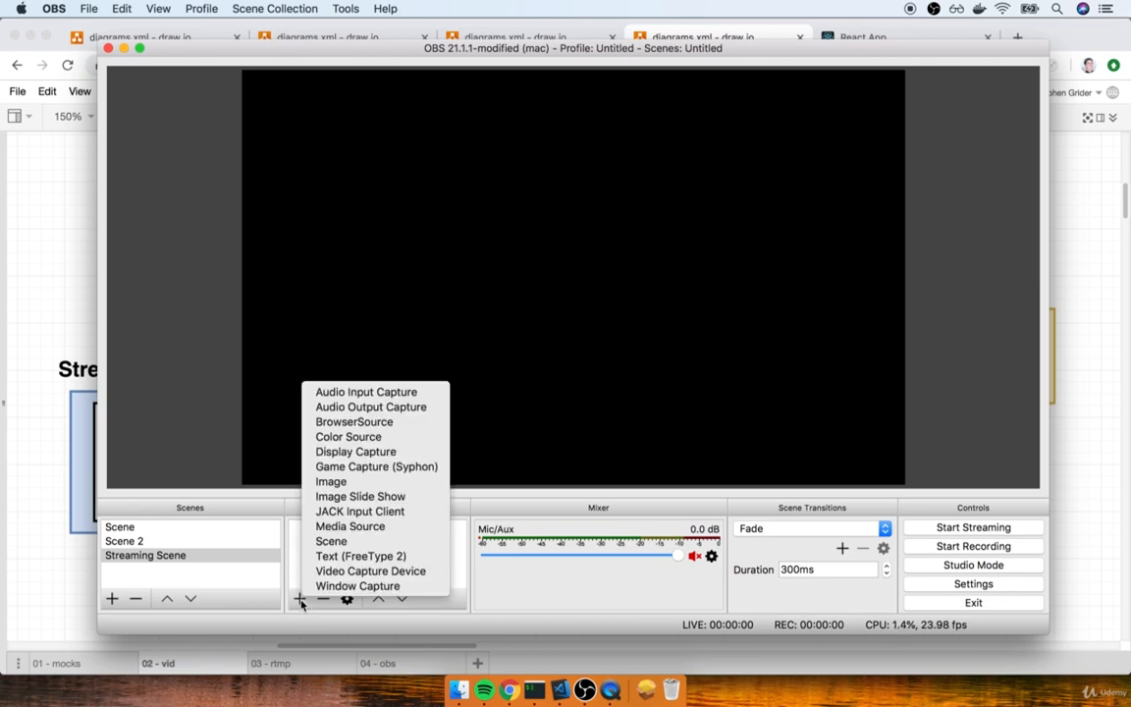
{"action": "left_click", "coordinate": [424, 457]}
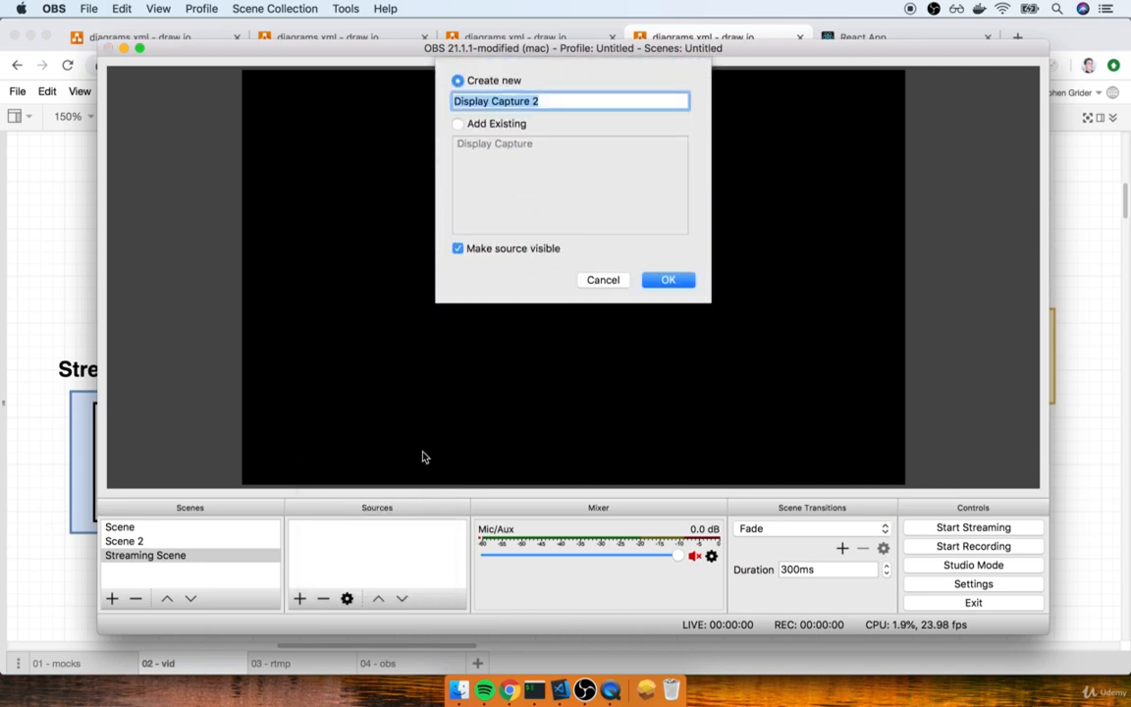
{"action": "left_click", "coordinate": [670, 282]}
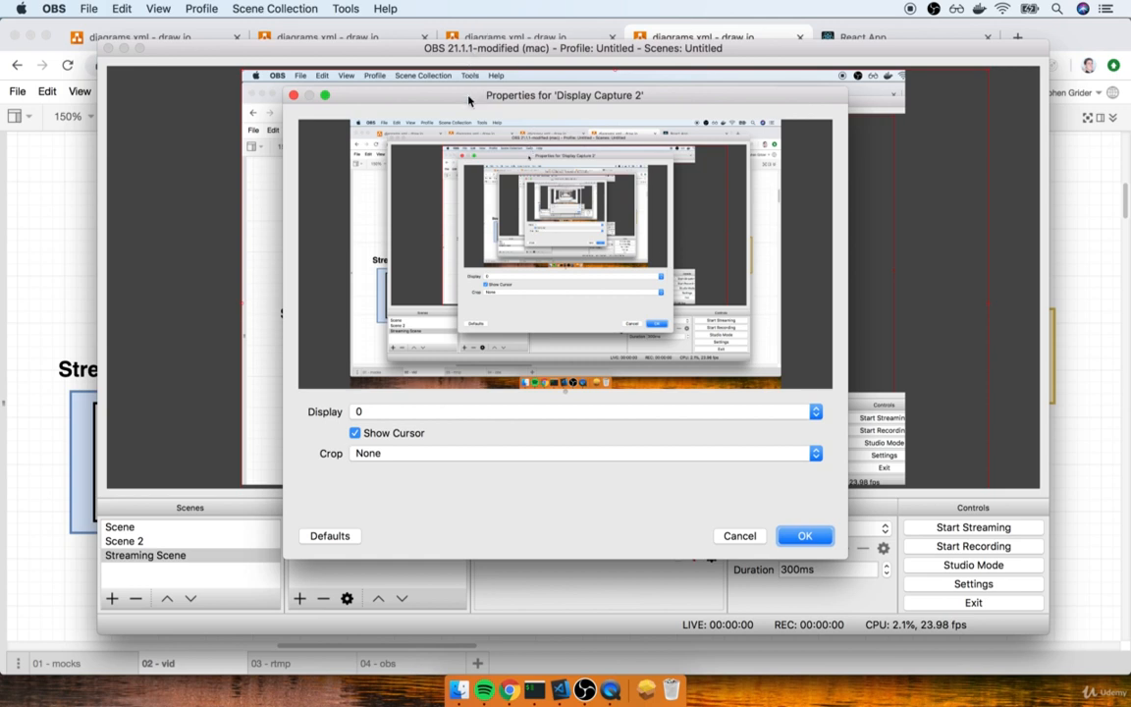
{"action": "left_click_drag", "start_coordinate": [469, 100], "coordinate": [451, 81]}
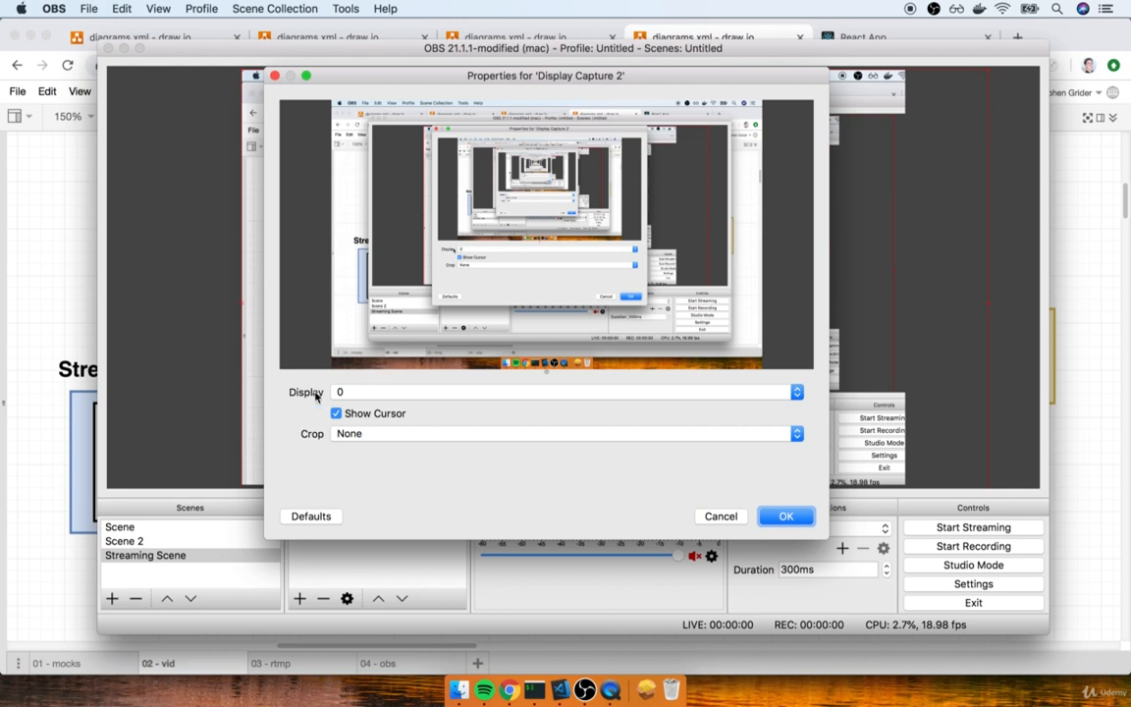
{"action": "left_click", "coordinate": [372, 393]}
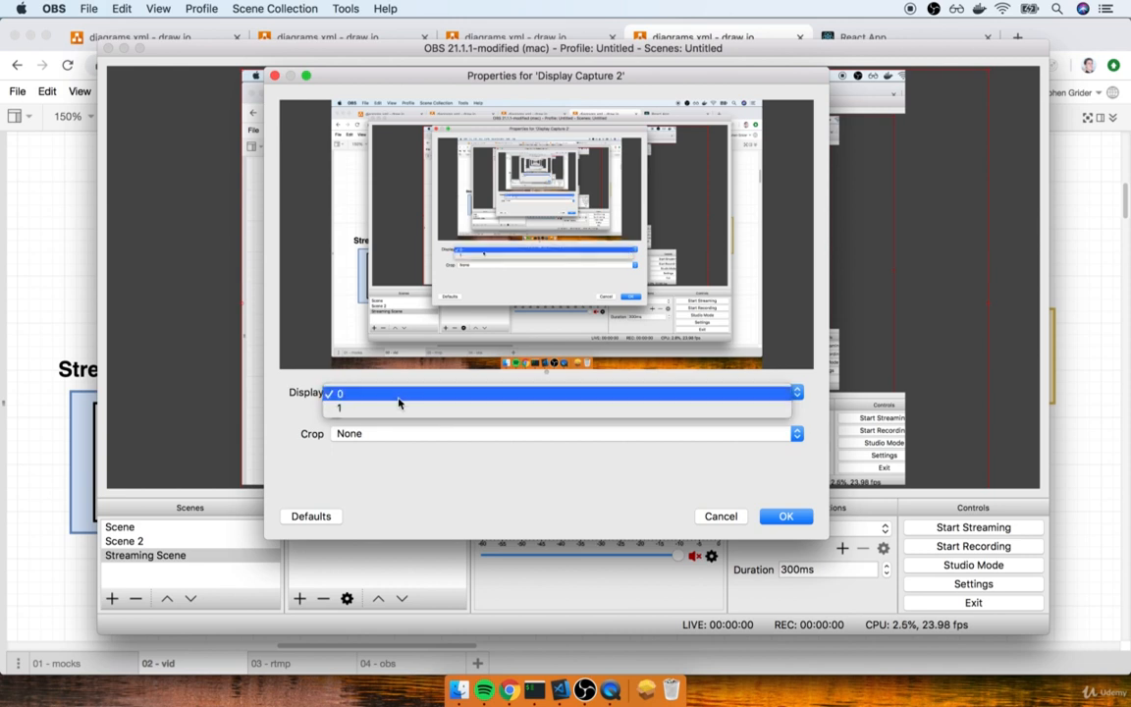
{"action": "left_click", "coordinate": [397, 398]}
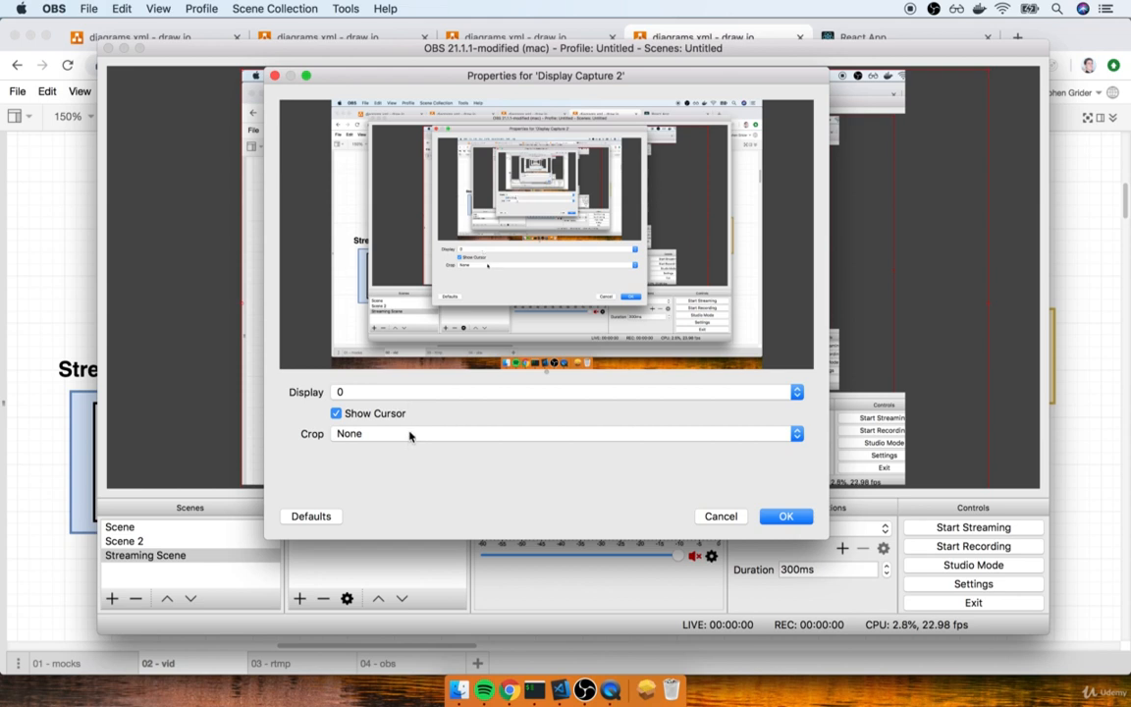
{"action": "left_click", "coordinate": [410, 435]}
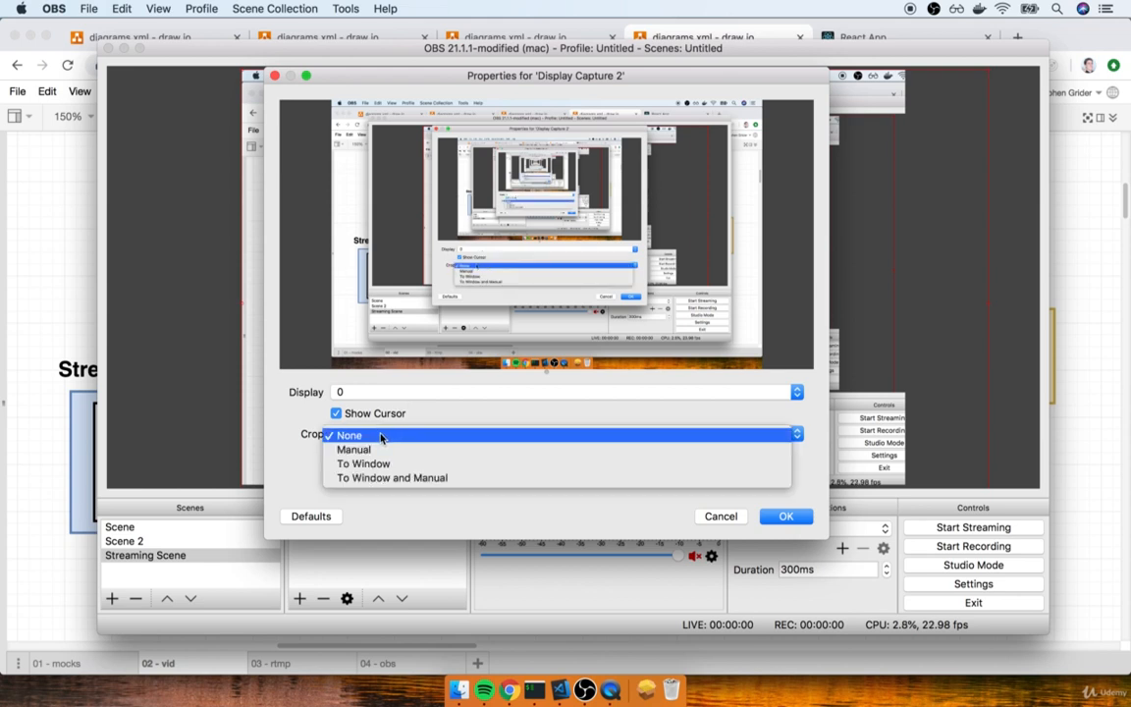
{"action": "left_click", "coordinate": [379, 434]}
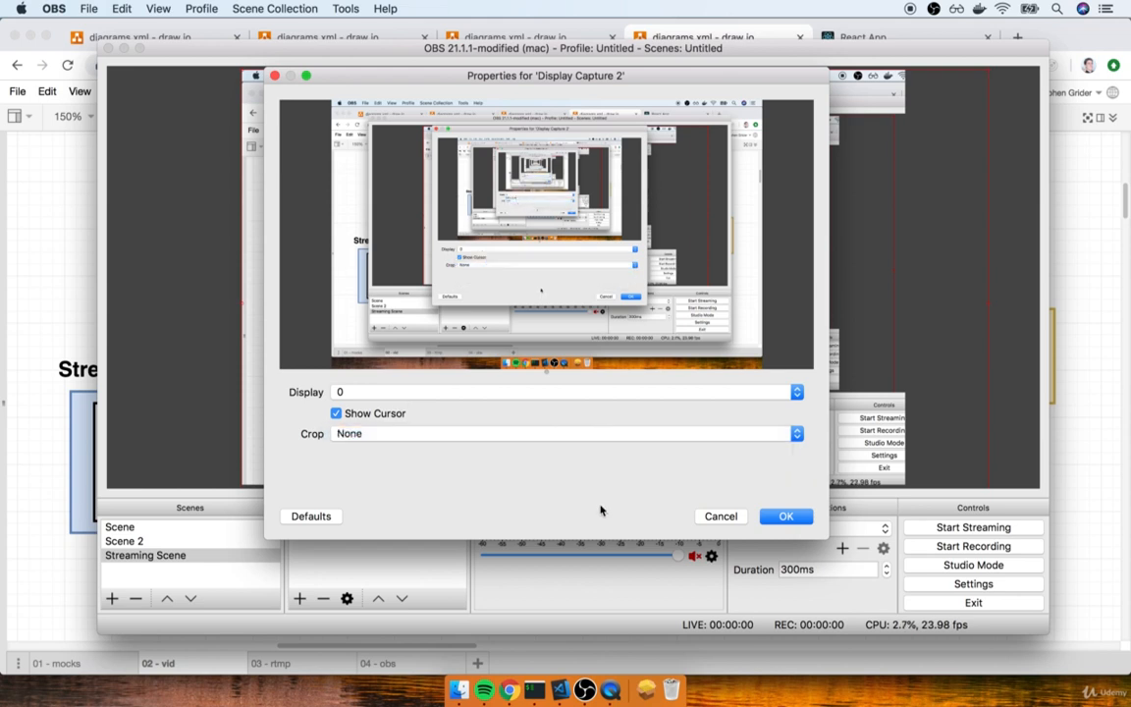
{"action": "left_click", "coordinate": [787, 516]}
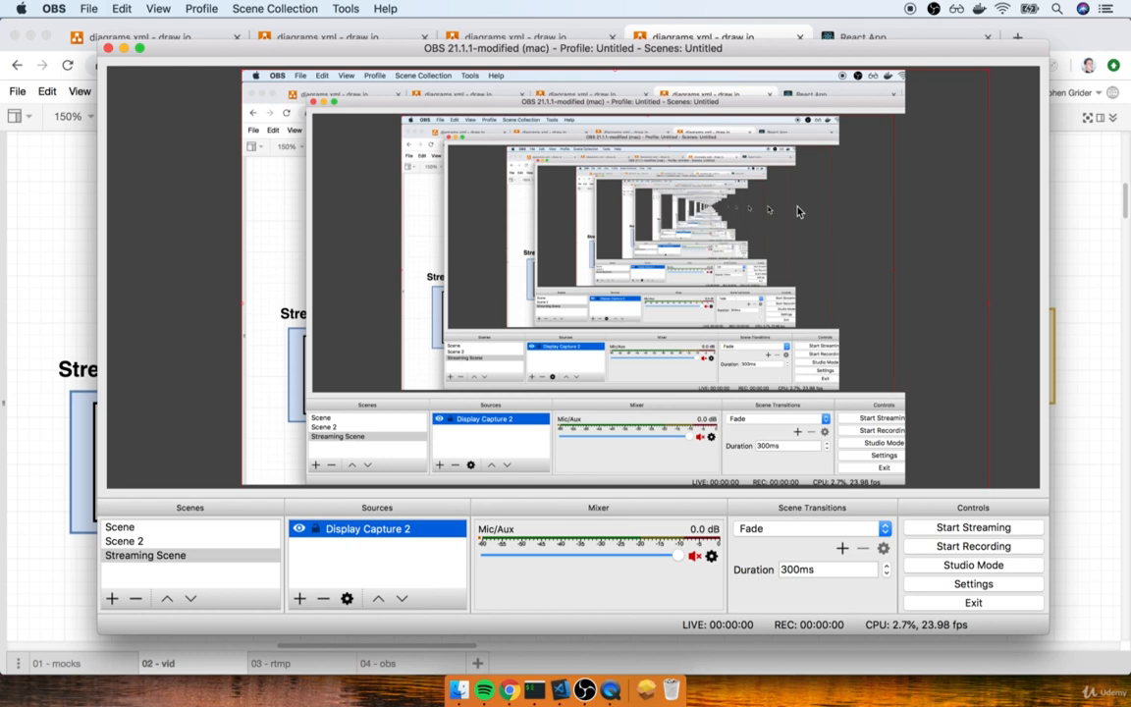
Reposition and enlarge the OBS window, and scale the display capture to fit the whole canvas
{"action": "left_click_drag", "start_coordinate": [775, 40], "coordinate": [698, 19]}
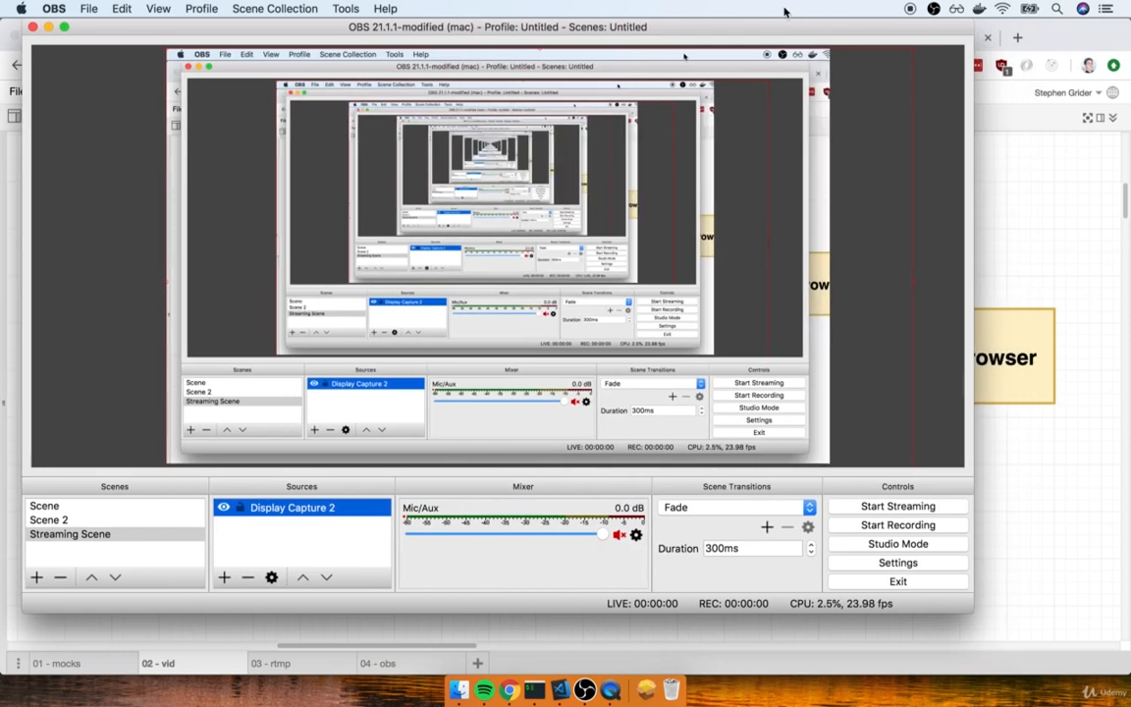
{"action": "left_click_drag", "start_coordinate": [975, 580], "coordinate": [1101, 639]}
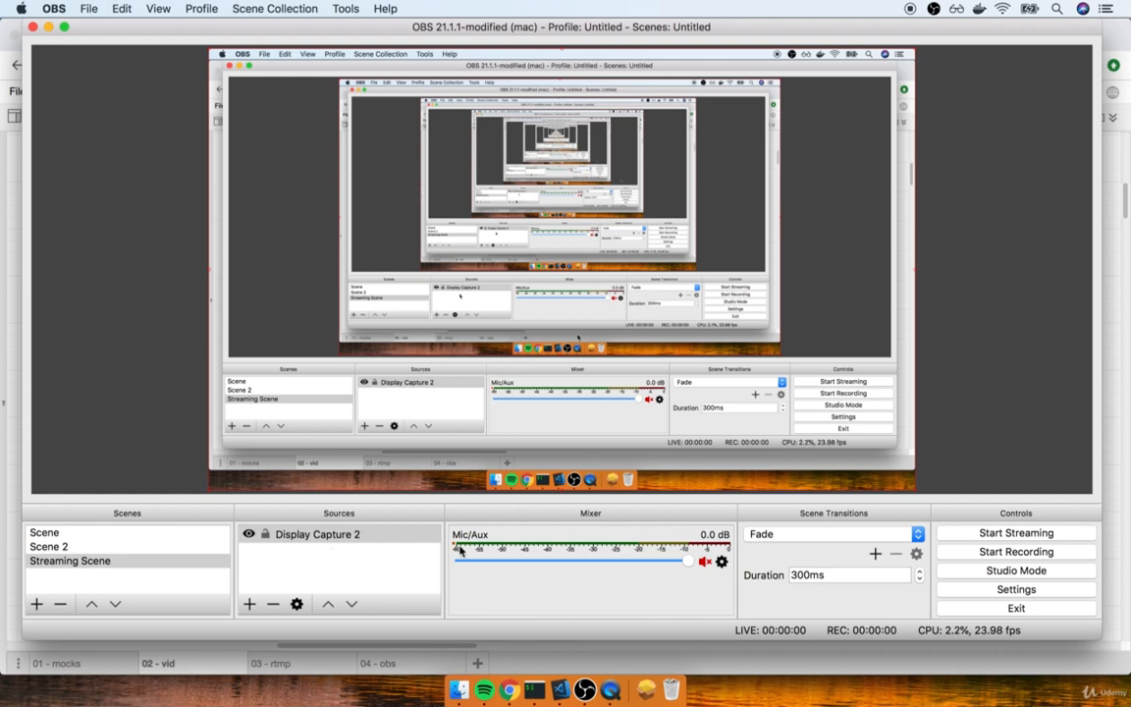
Add a new audio input capture source to Streaming Scene using the Default device
{"action": "left_click", "coordinate": [283, 570]}
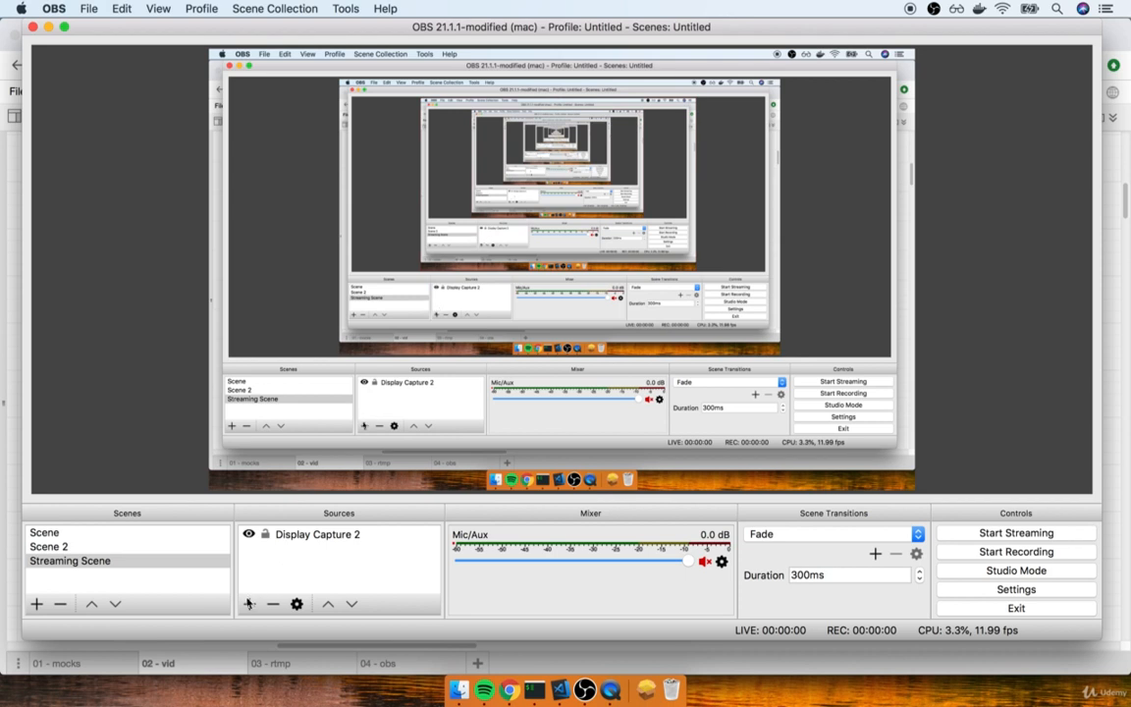
{"action": "left_click", "coordinate": [249, 604]}
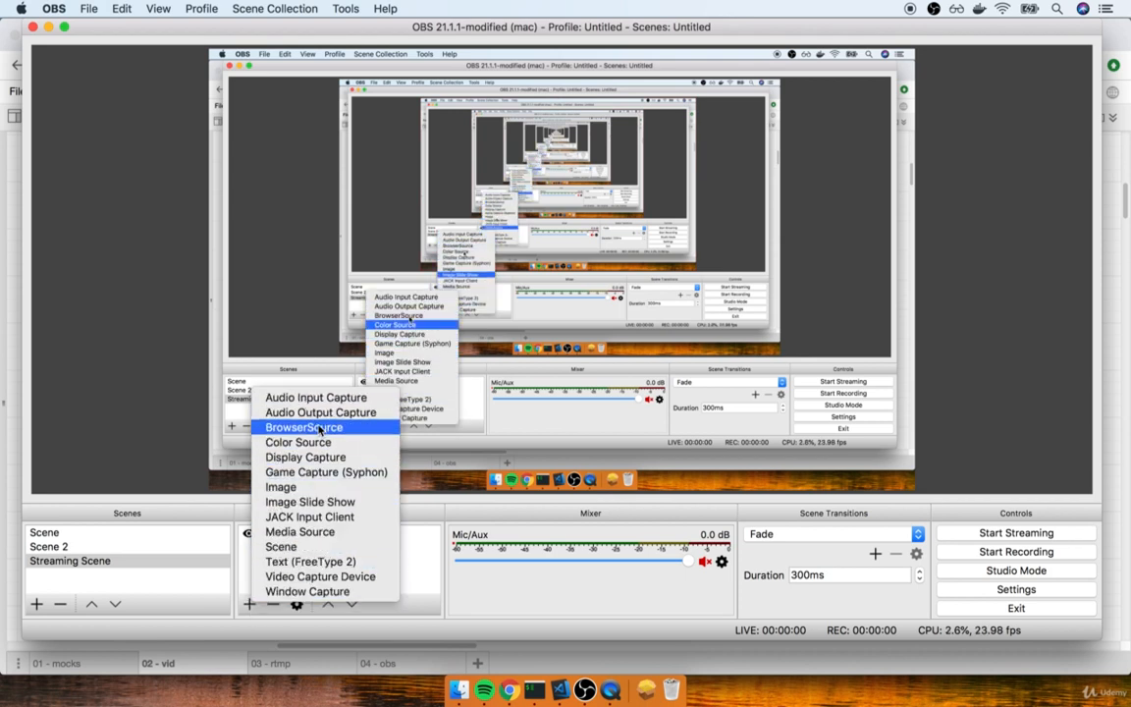
{"action": "left_click", "coordinate": [297, 400]}
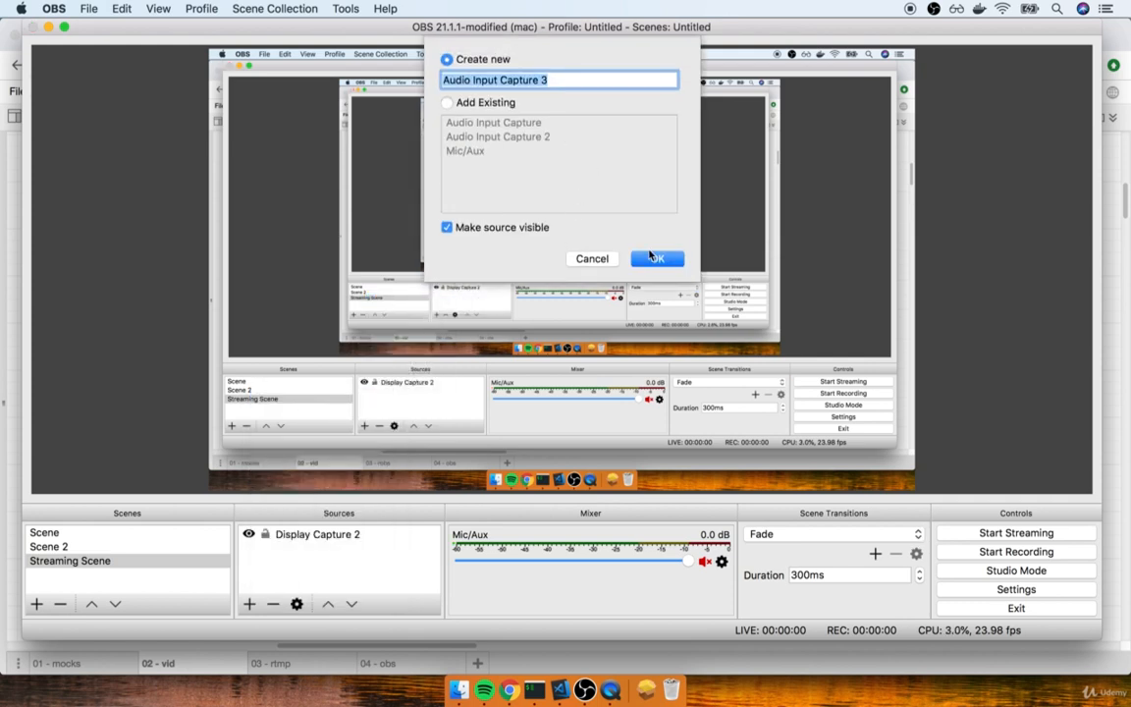
{"action": "left_click", "coordinate": [657, 259]}
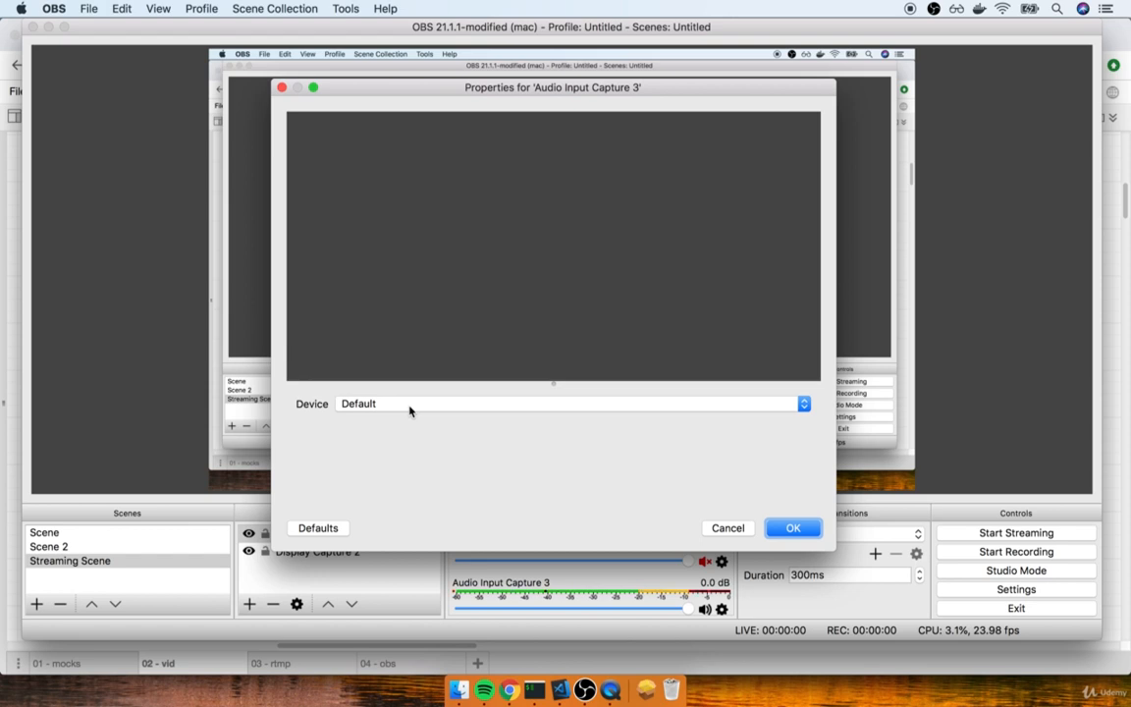
{"action": "left_click", "coordinate": [410, 410]}
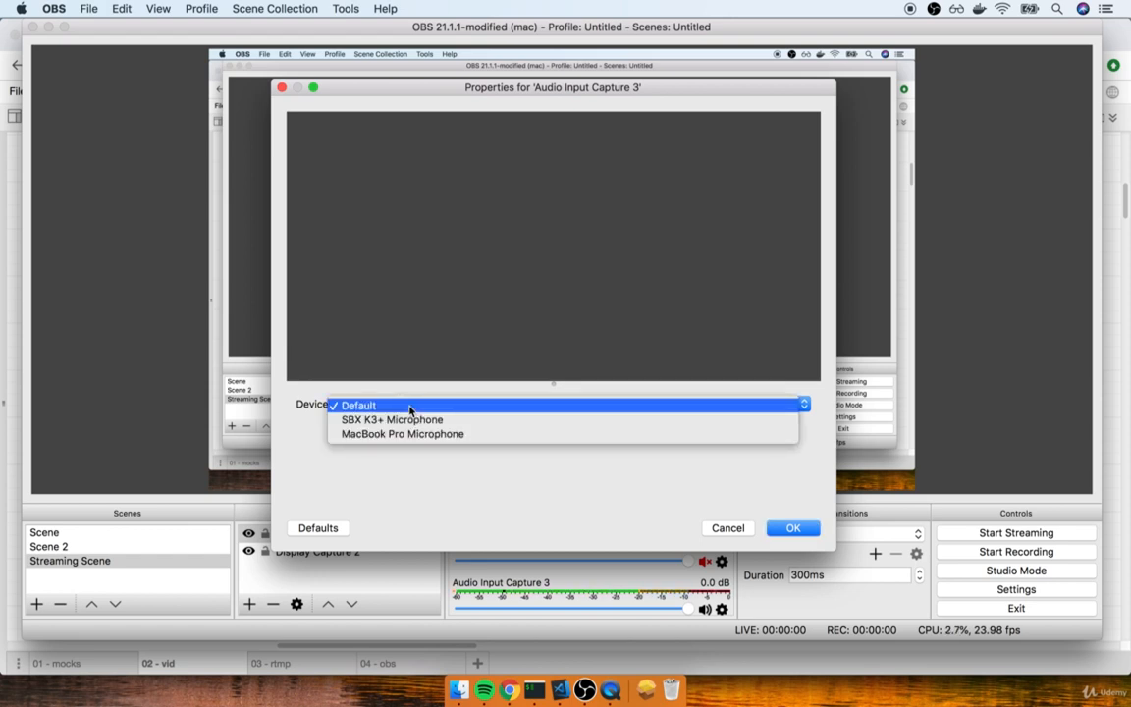
{"action": "left_click", "coordinate": [502, 428]}
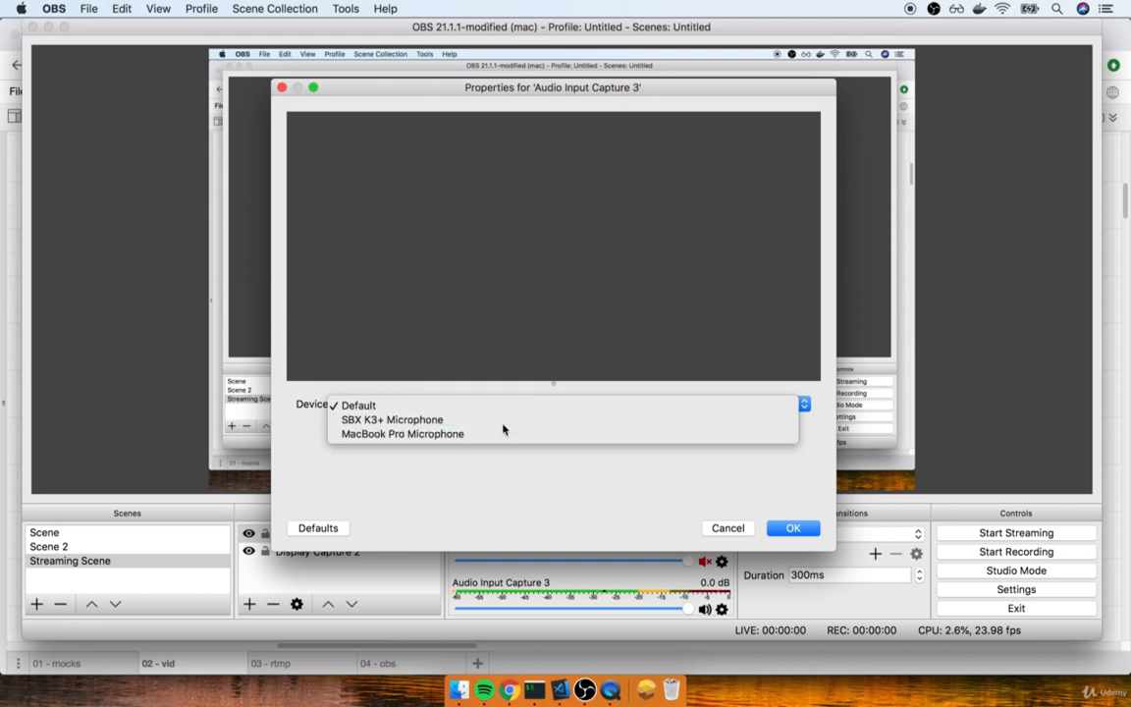
{"action": "left_click", "coordinate": [793, 528]}
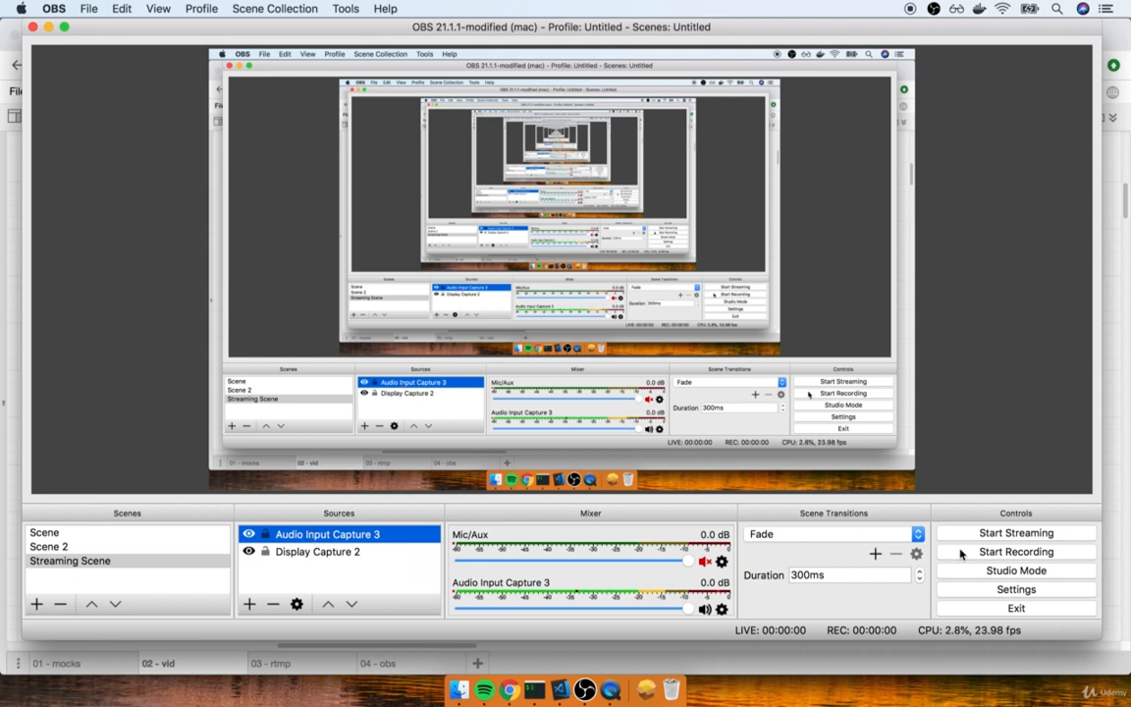
Make a short test recording of Streaming Scene and stop it after a few seconds
{"action": "left_click", "coordinate": [992, 555]}
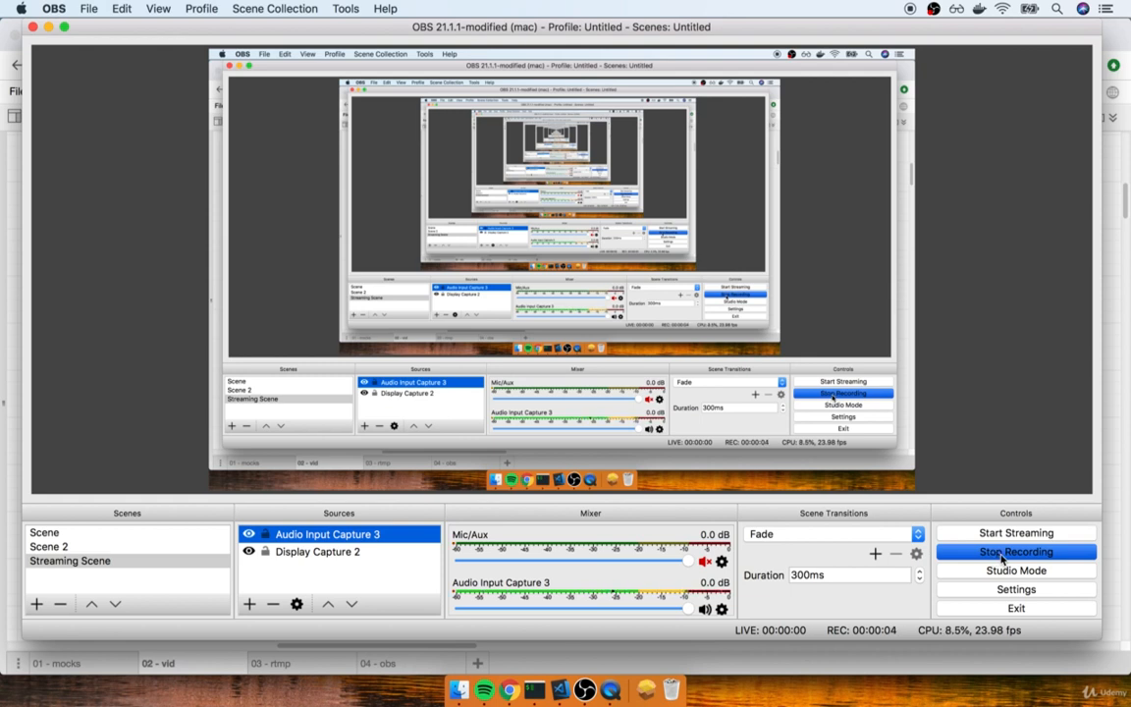
{"action": "left_click", "coordinate": [1001, 557]}
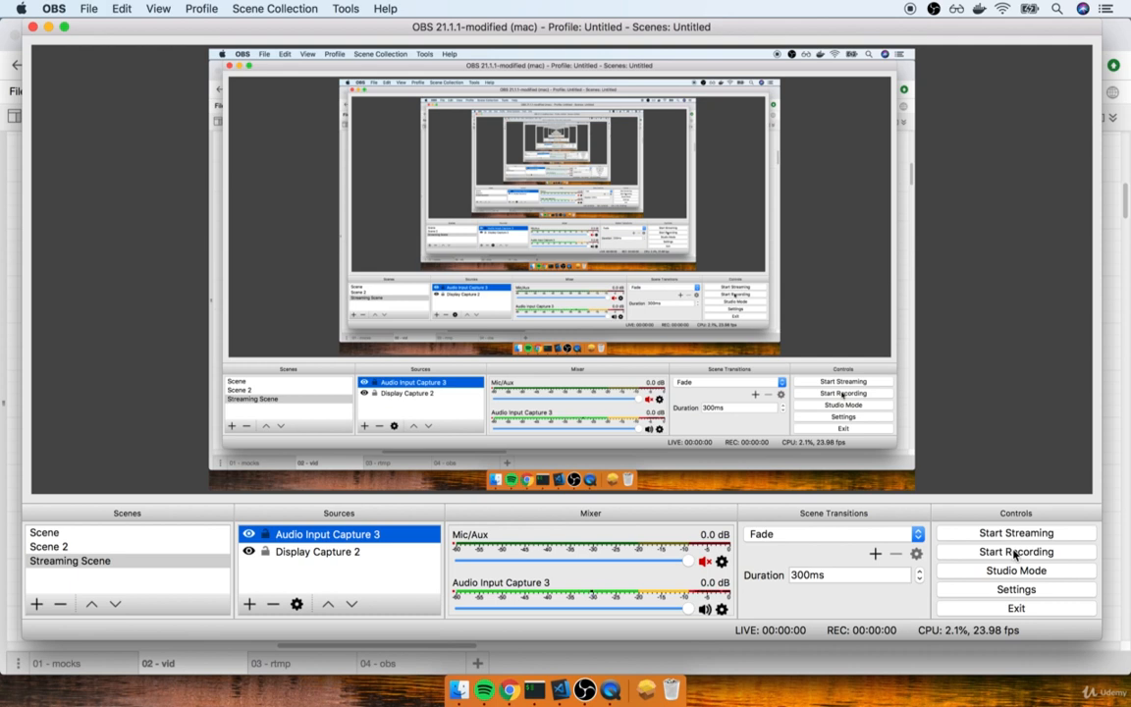
Show the output settings in Simple mode and check which folder recordings are saved to, without choosing another folder
{"action": "left_click", "coordinate": [986, 590]}
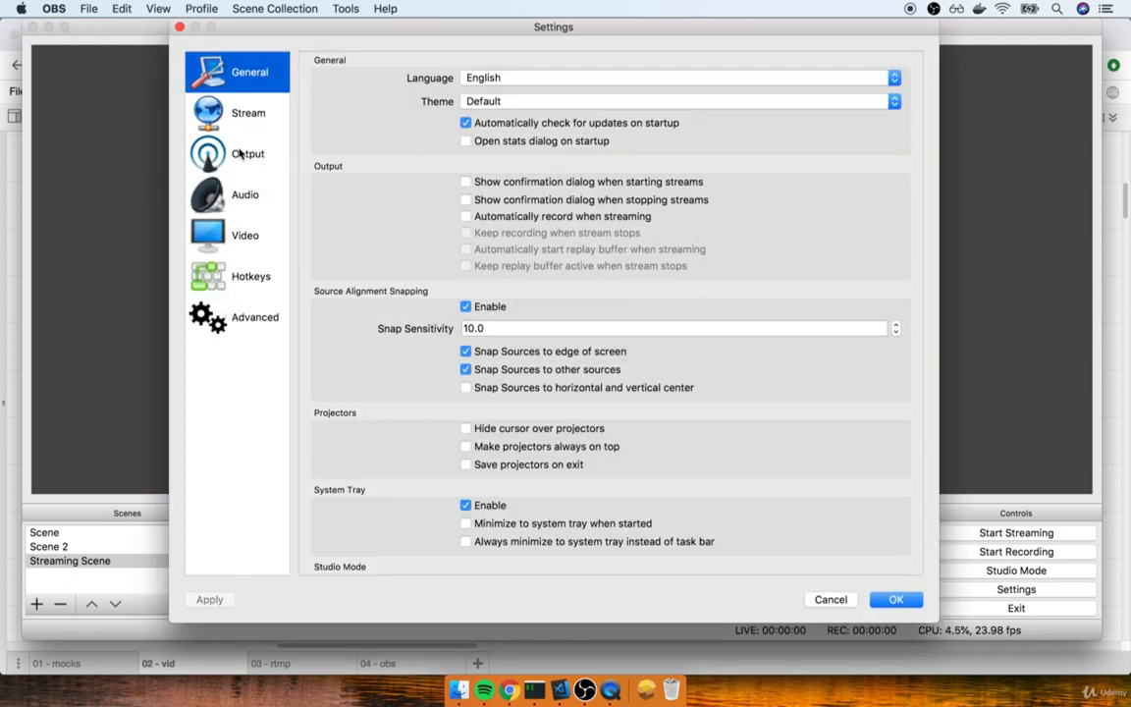
{"action": "left_click", "coordinate": [239, 155]}
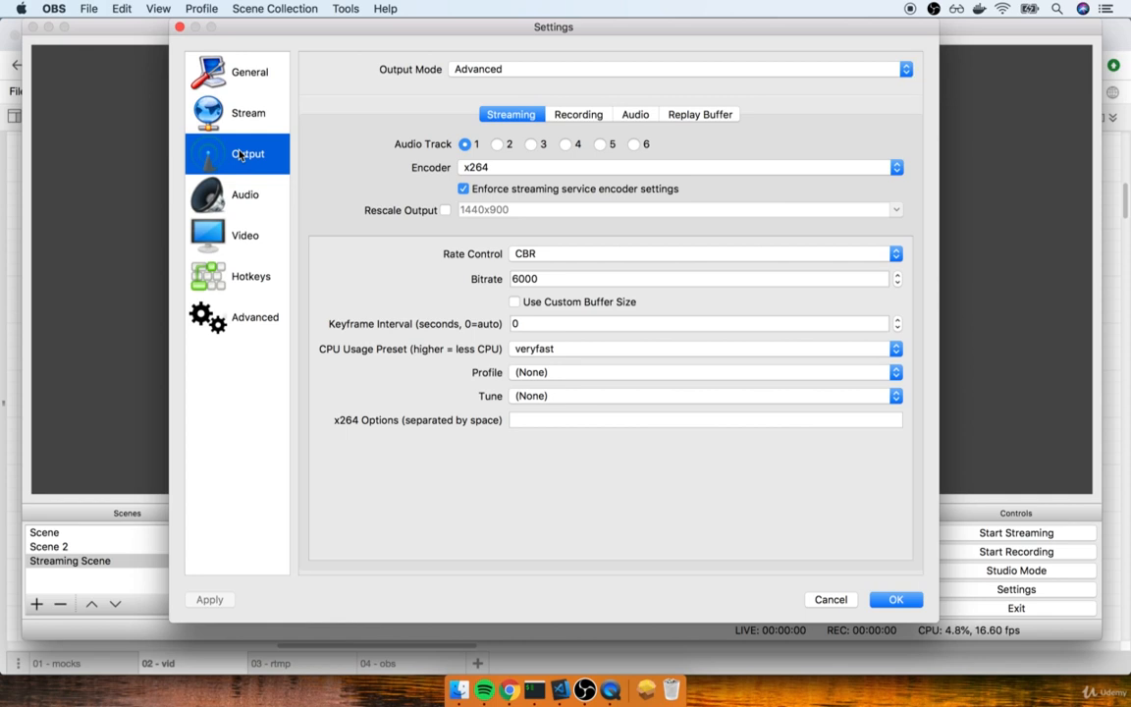
{"action": "left_click", "coordinate": [554, 68]}
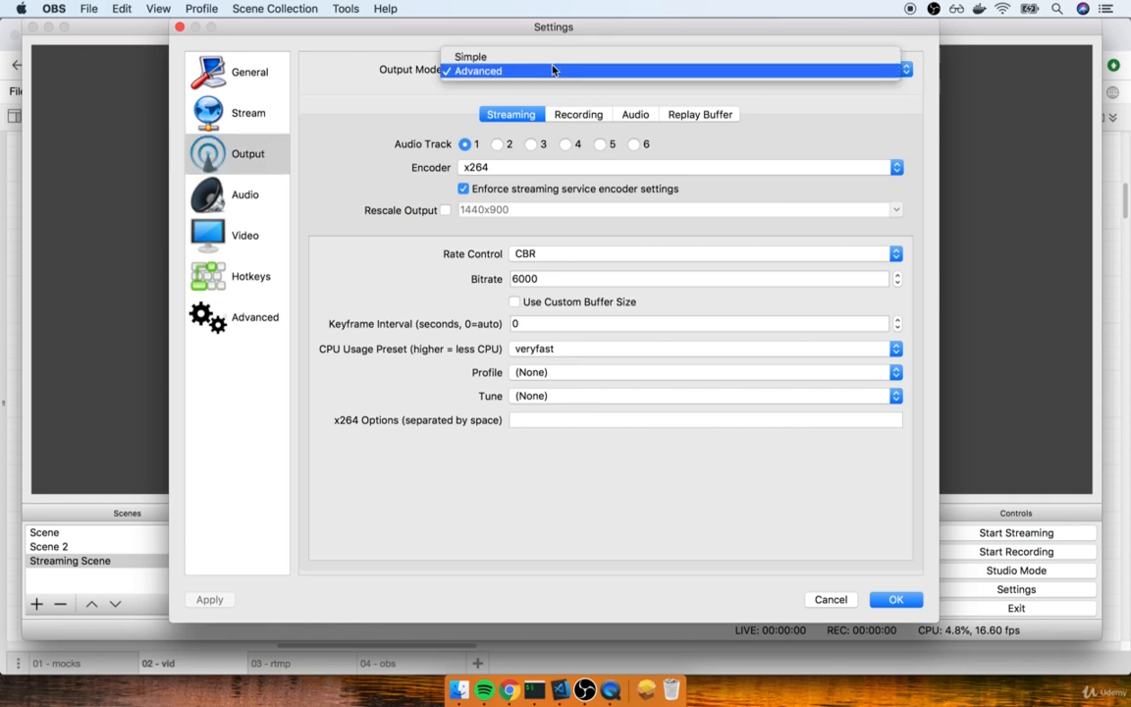
{"action": "left_click", "coordinate": [554, 53]}
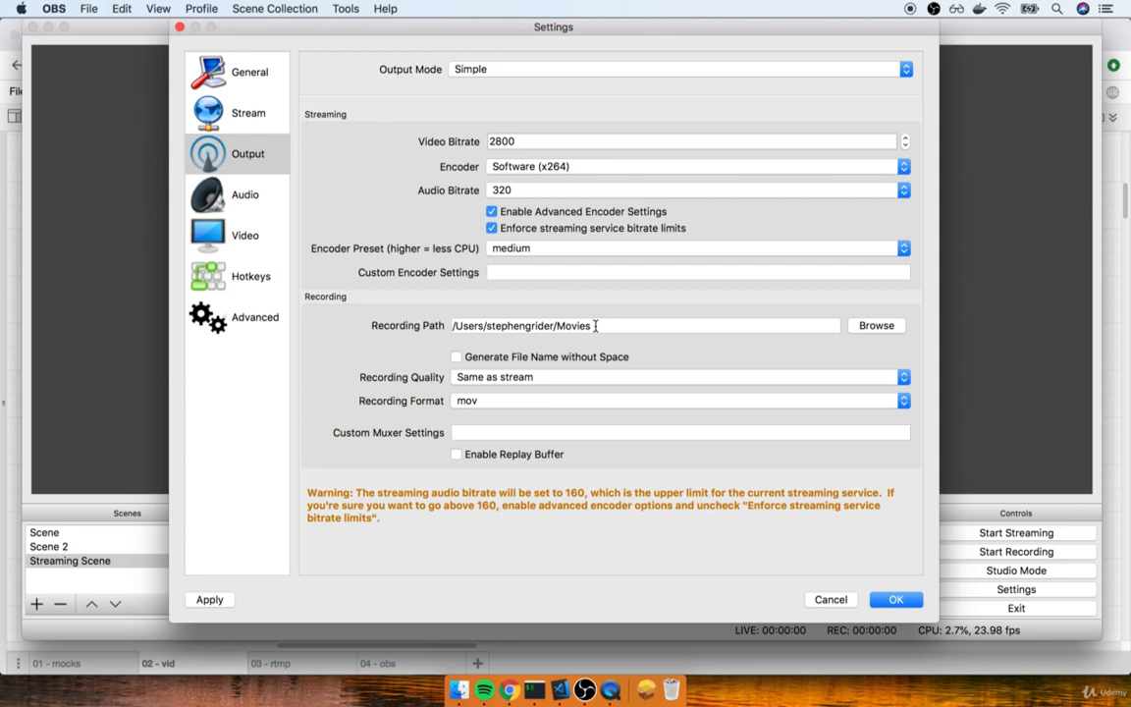
{"action": "left_click", "coordinate": [883, 327]}
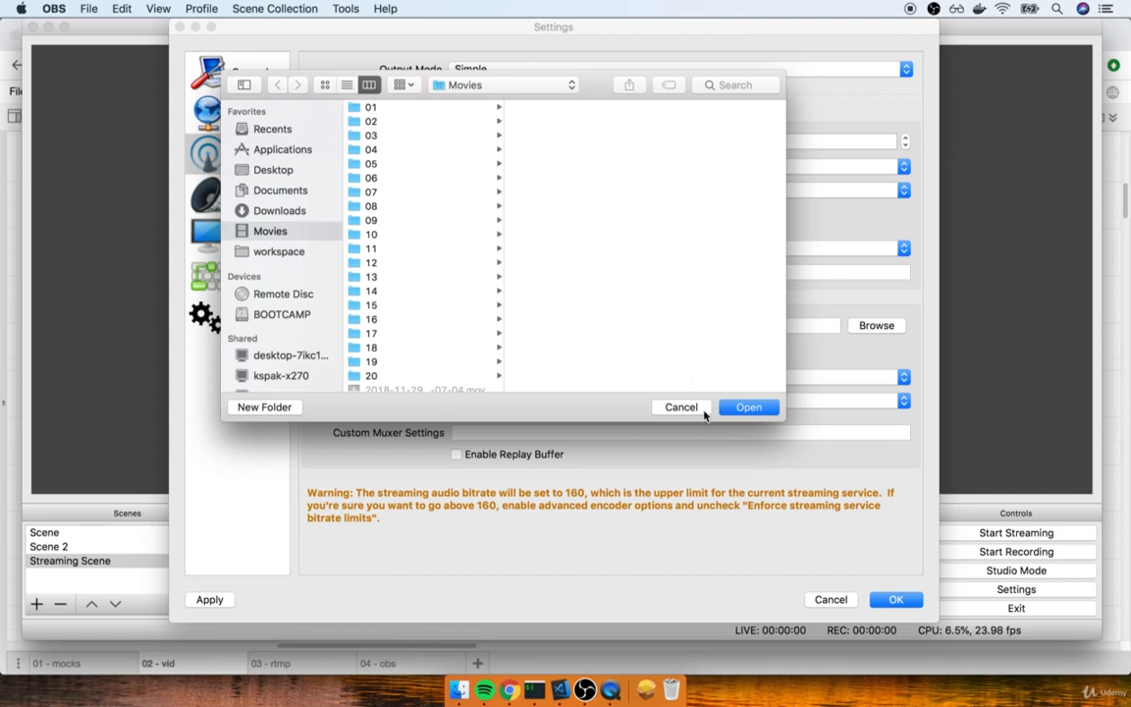
{"action": "left_click", "coordinate": [687, 407]}
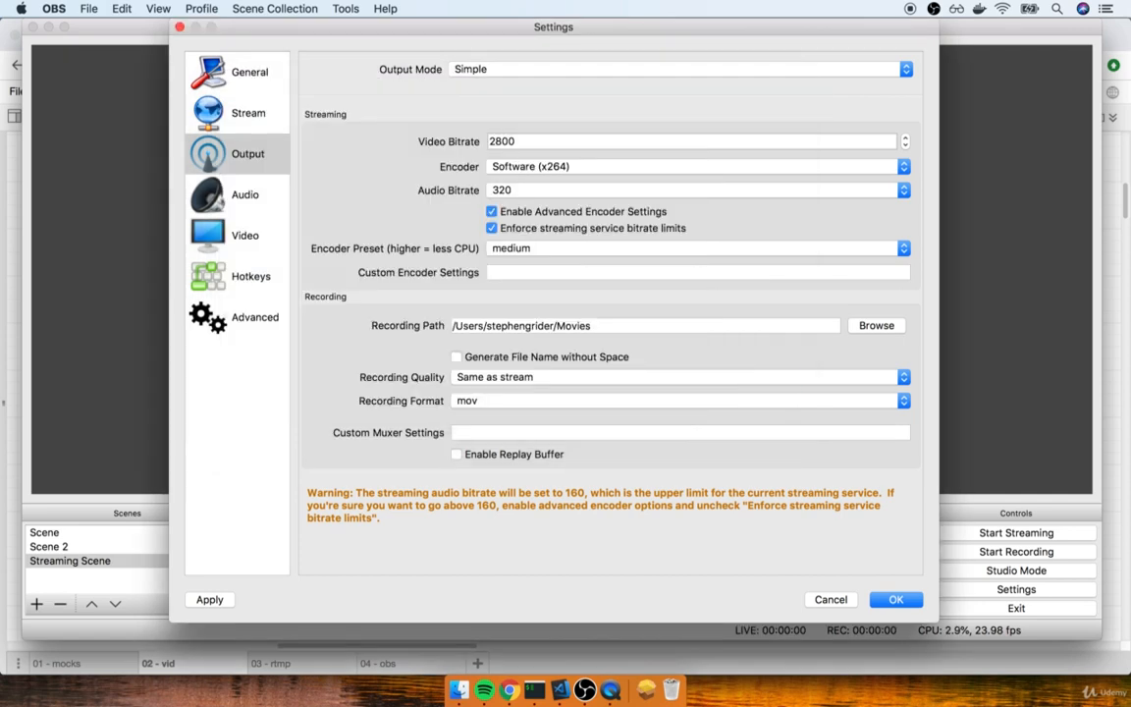
{"action": "left_click_drag", "start_coordinate": [726, 0], "coordinate": [543, 141]}
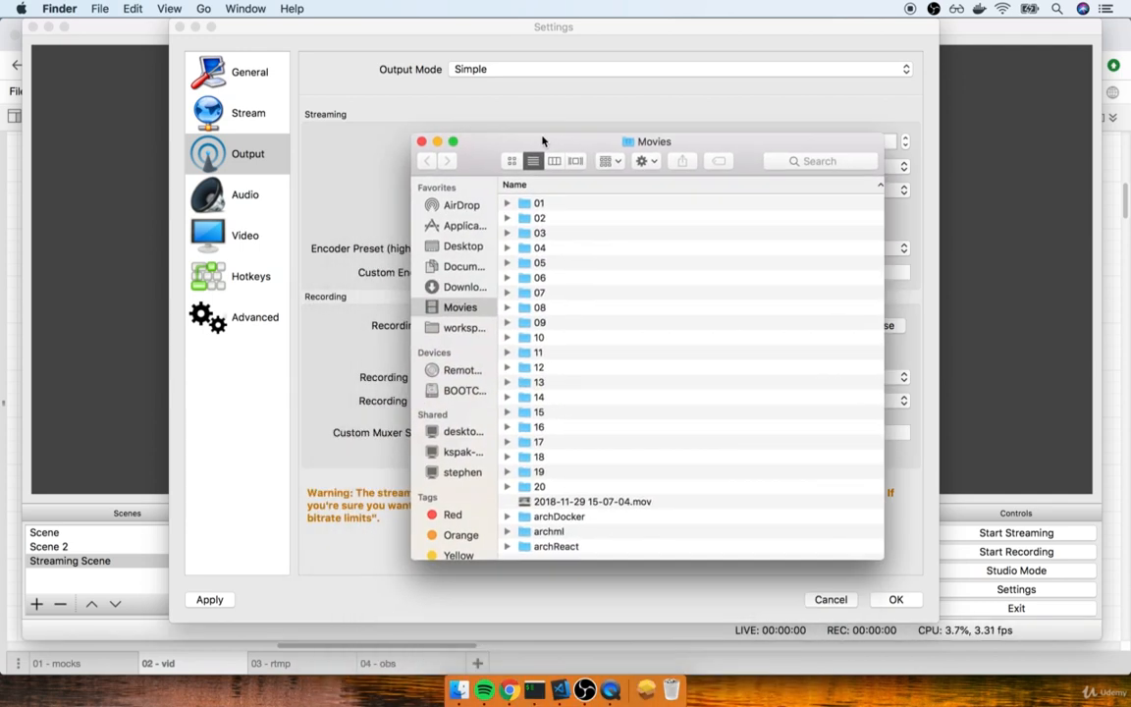
{"action": "left_click", "coordinate": [541, 486]}
{"action": "left_click", "coordinate": [648, 502]}
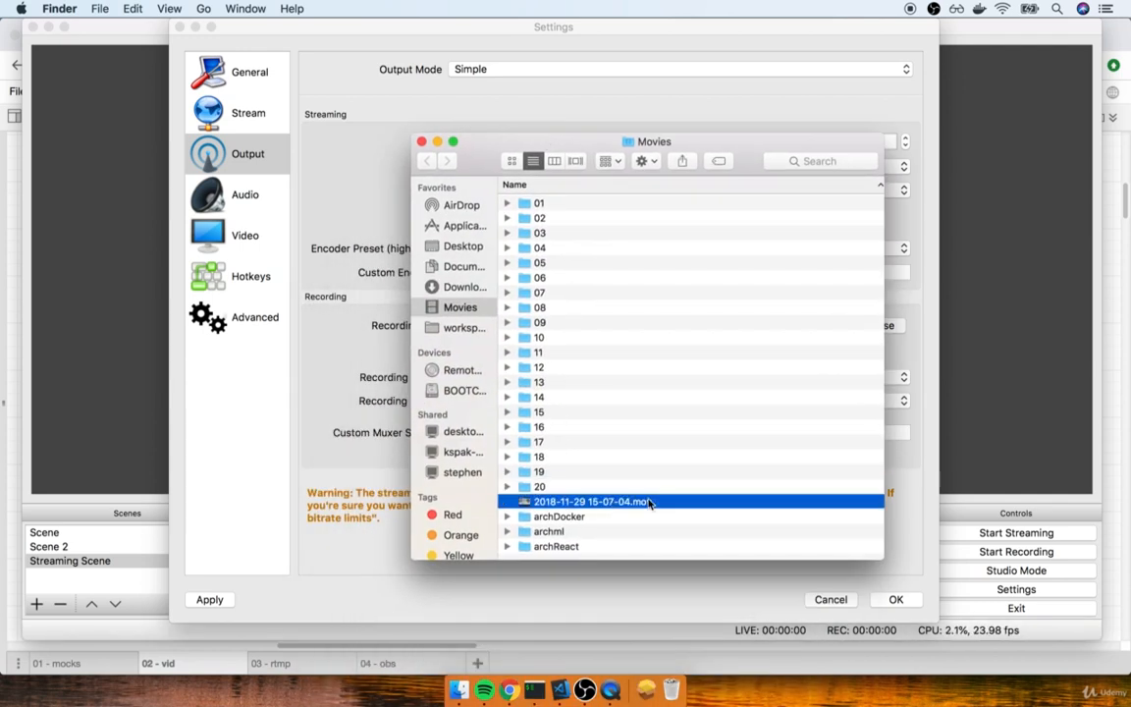
{"action": "left_click_drag", "start_coordinate": [518, 138], "coordinate": [746, 0]}
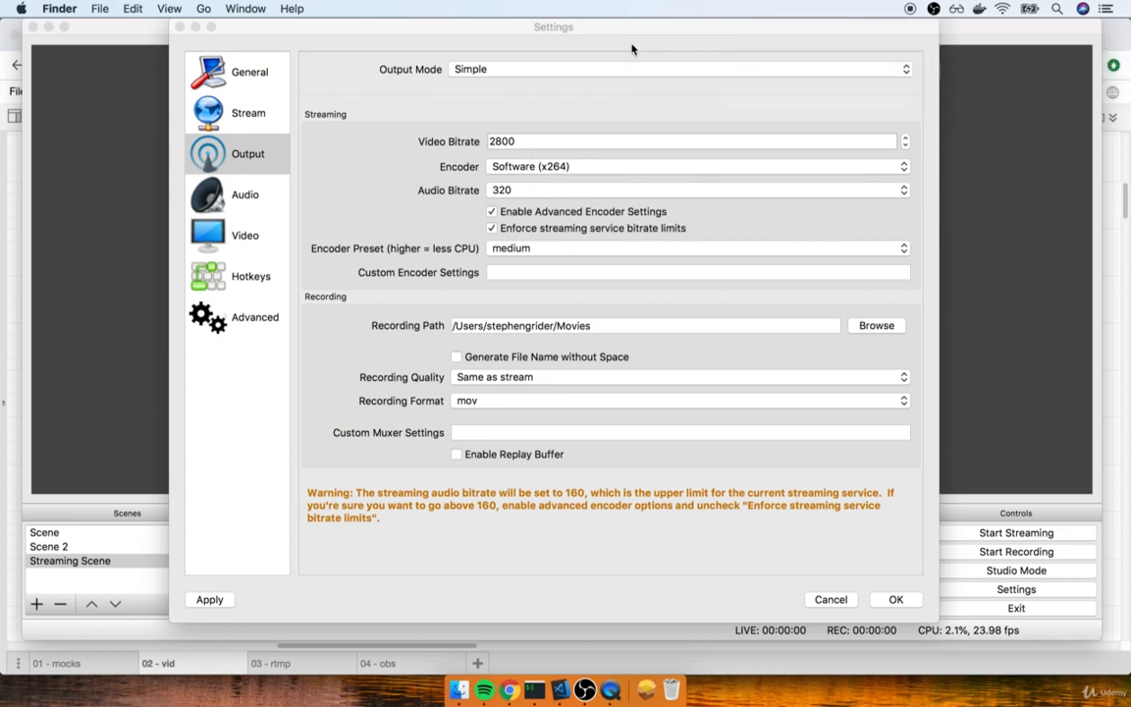
Return to the OBS settings, set the output mode to Advanced and save the settings
{"action": "left_click", "coordinate": [294, 32]}
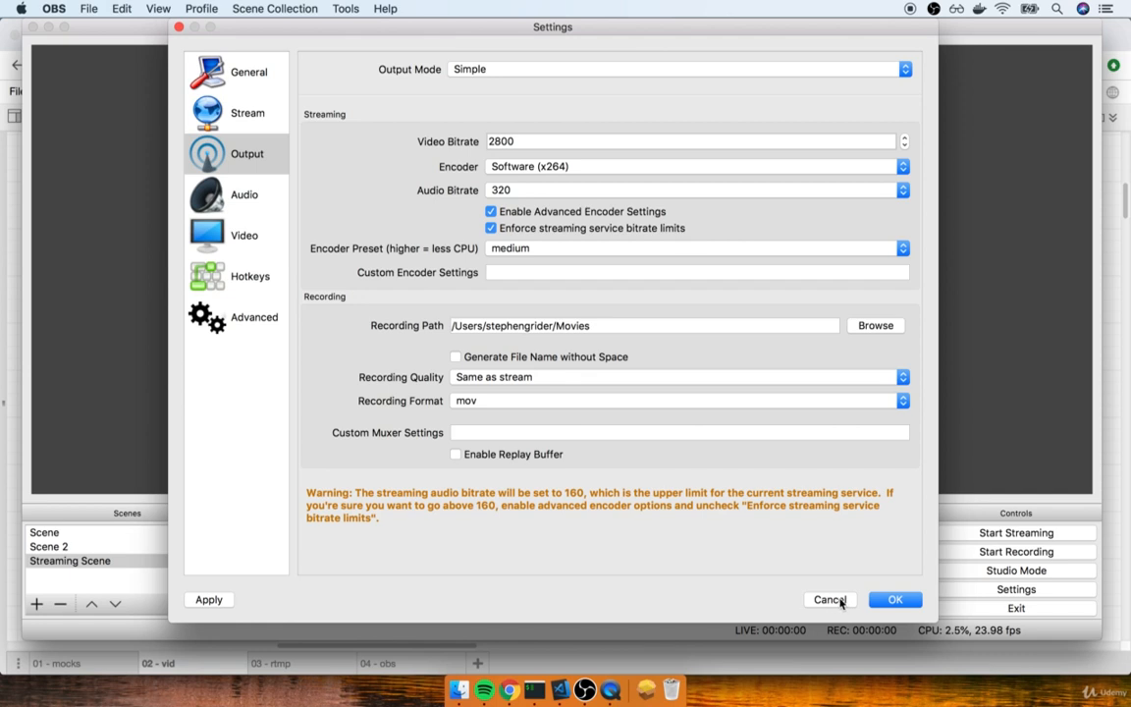
{"action": "left_click", "coordinate": [553, 70]}
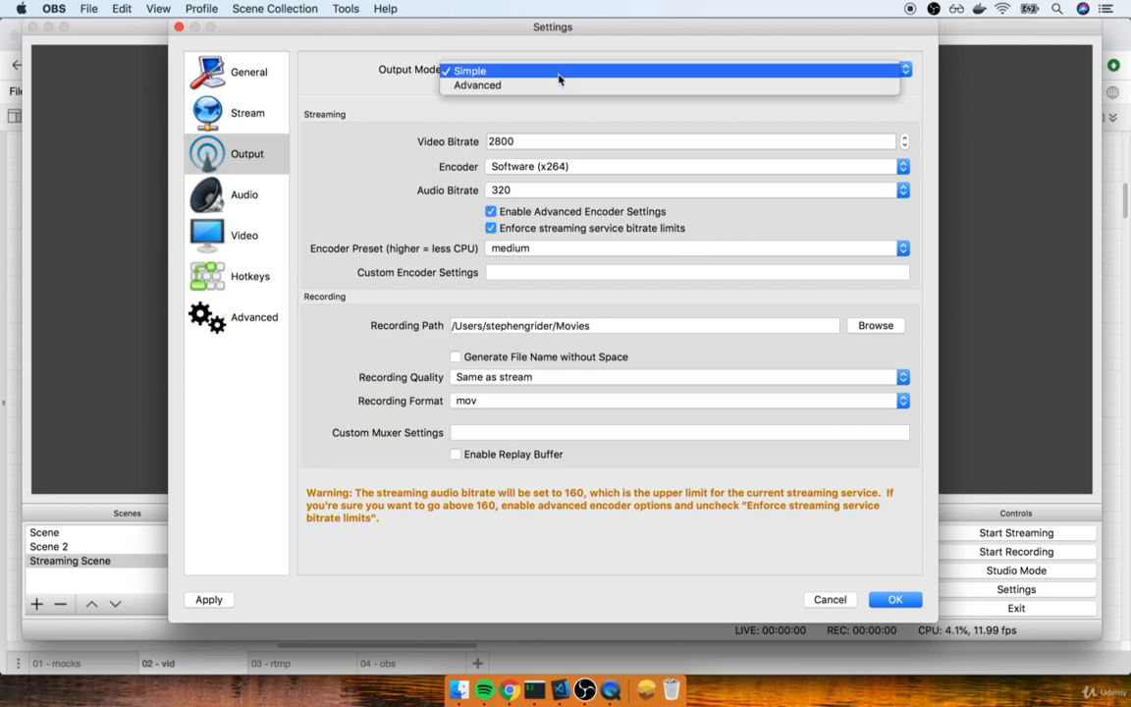
{"action": "left_click", "coordinate": [560, 88]}
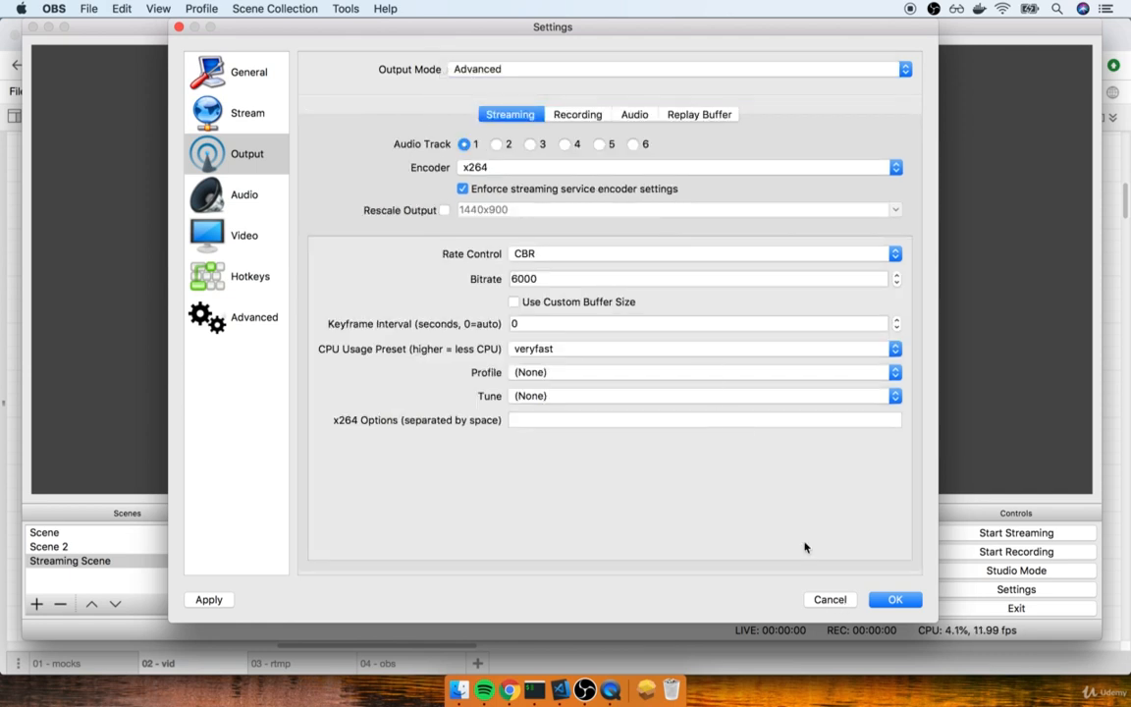
{"action": "left_click", "coordinate": [894, 599]}
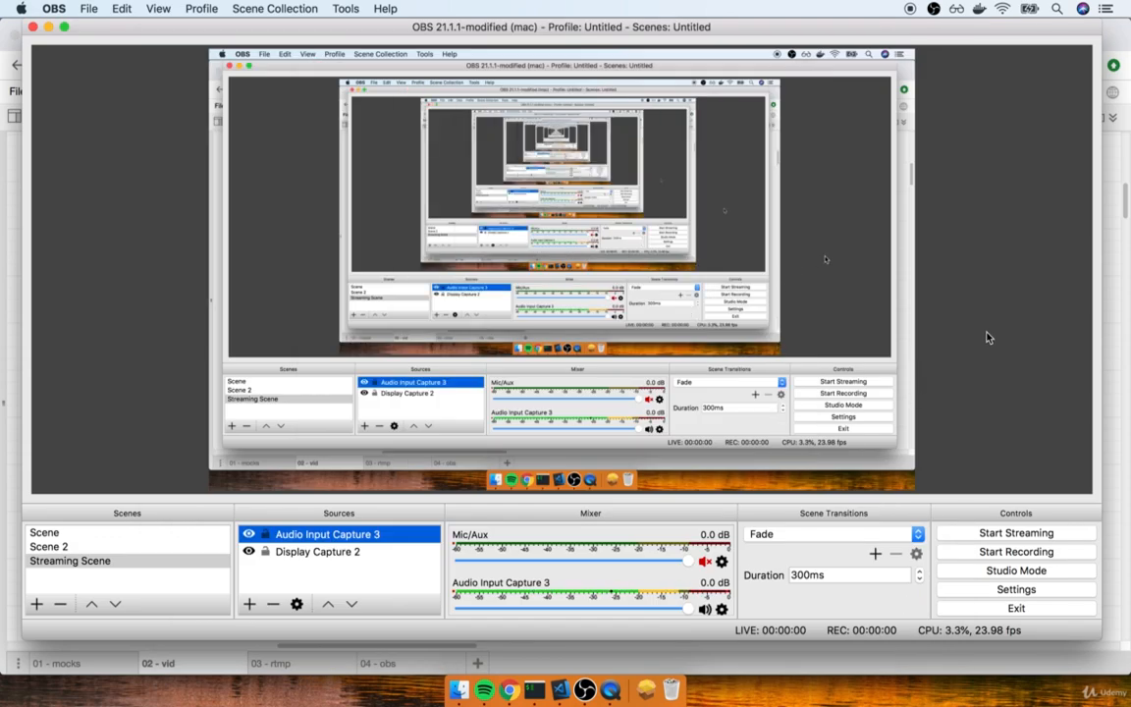